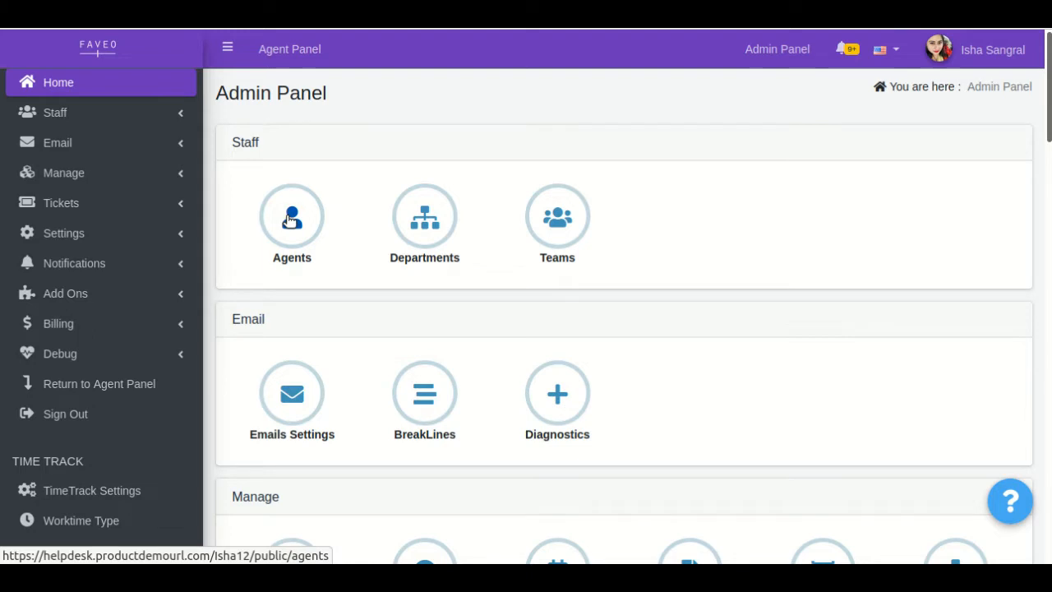
Open the Agents list and examine an agent's view-as options, the account info indicators and the list's filter options.
left_click(290, 219)
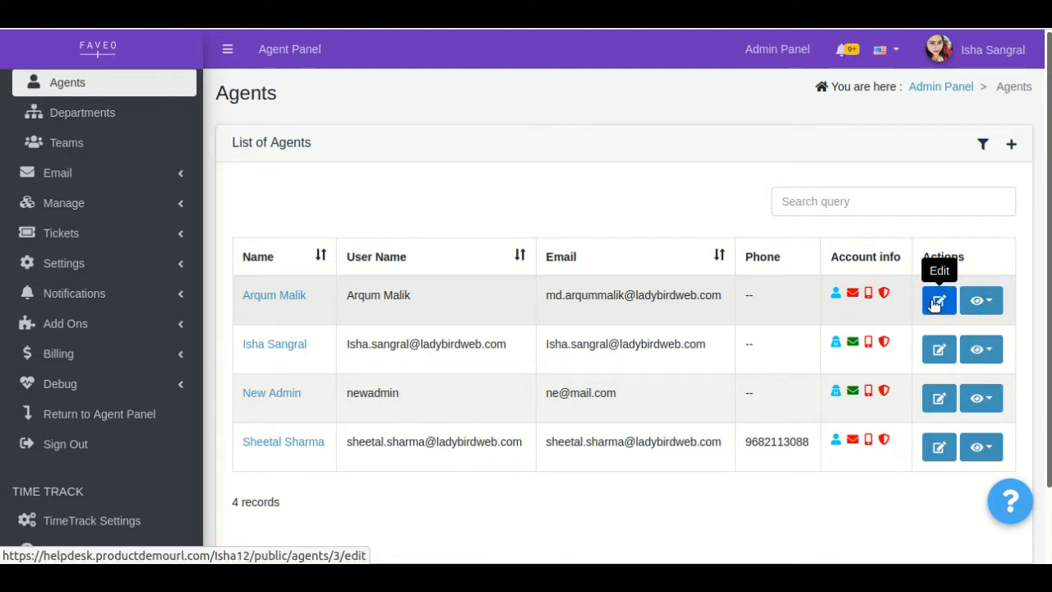
left_click(1003, 311)
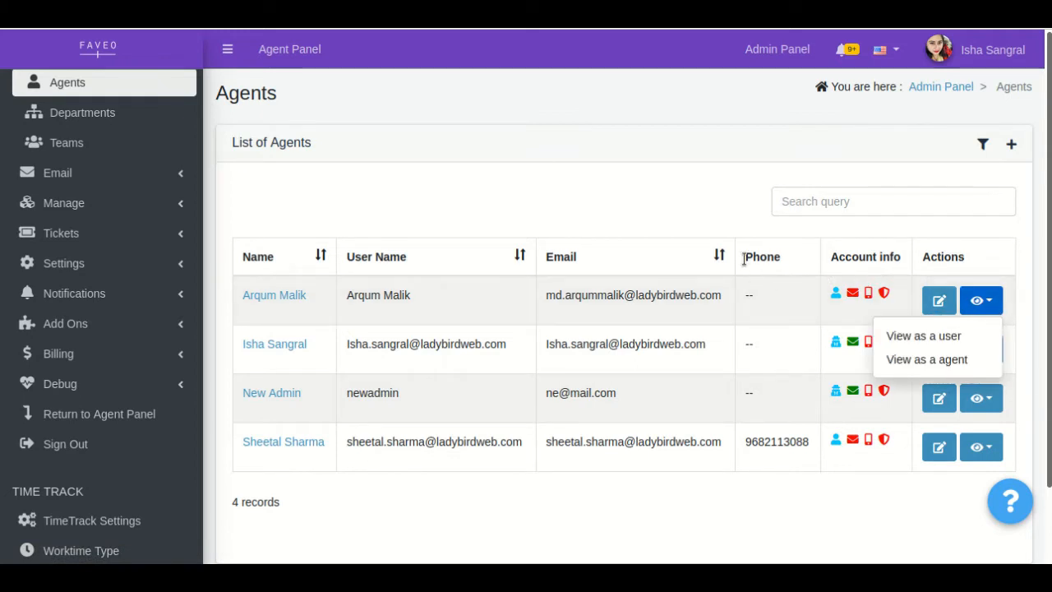
left_click(453, 189)
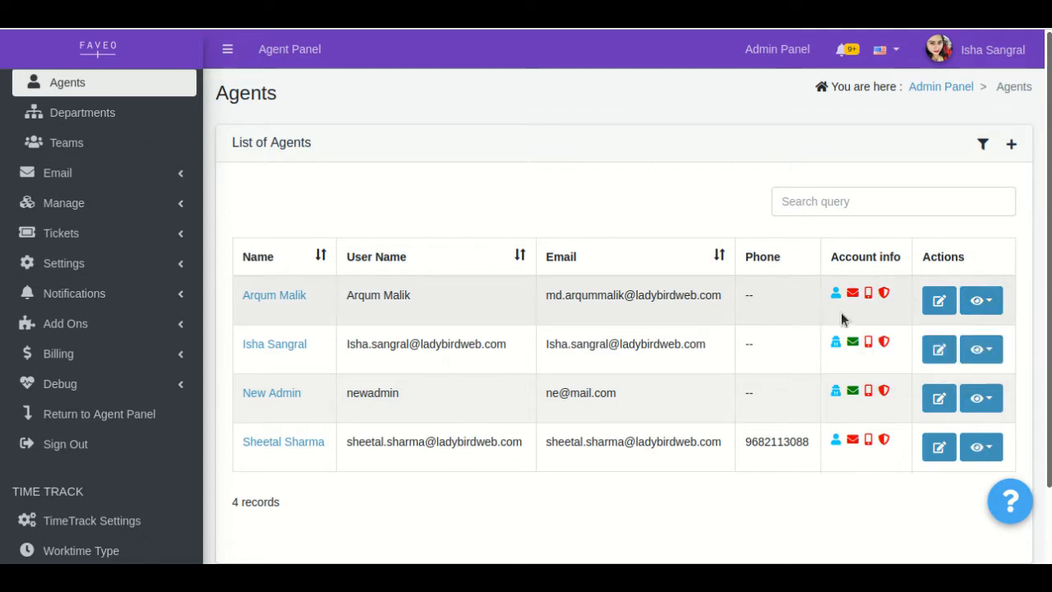
mouse_move(837, 299)
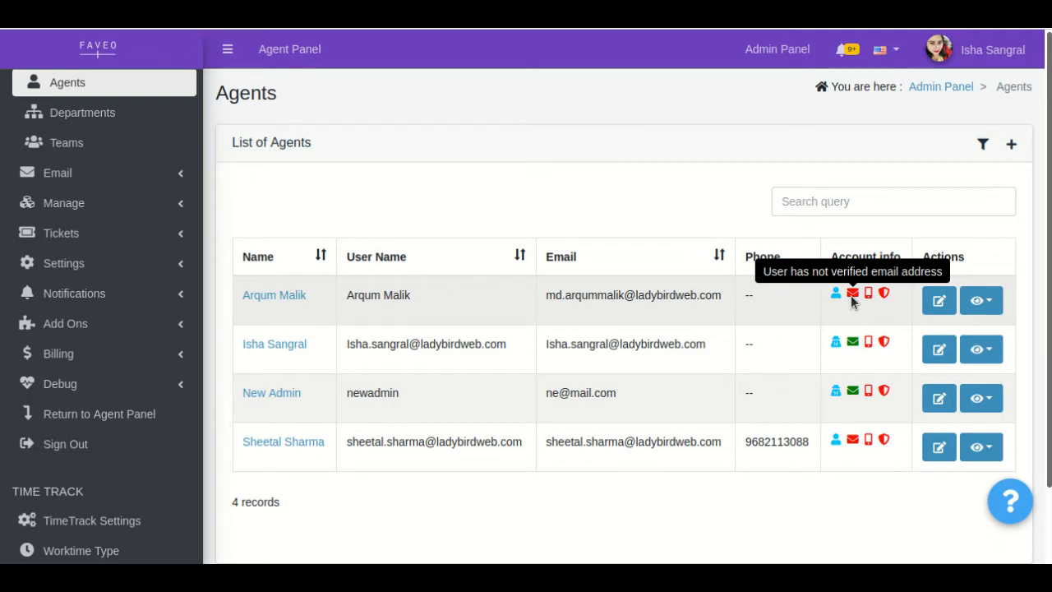
mouse_move(851, 348)
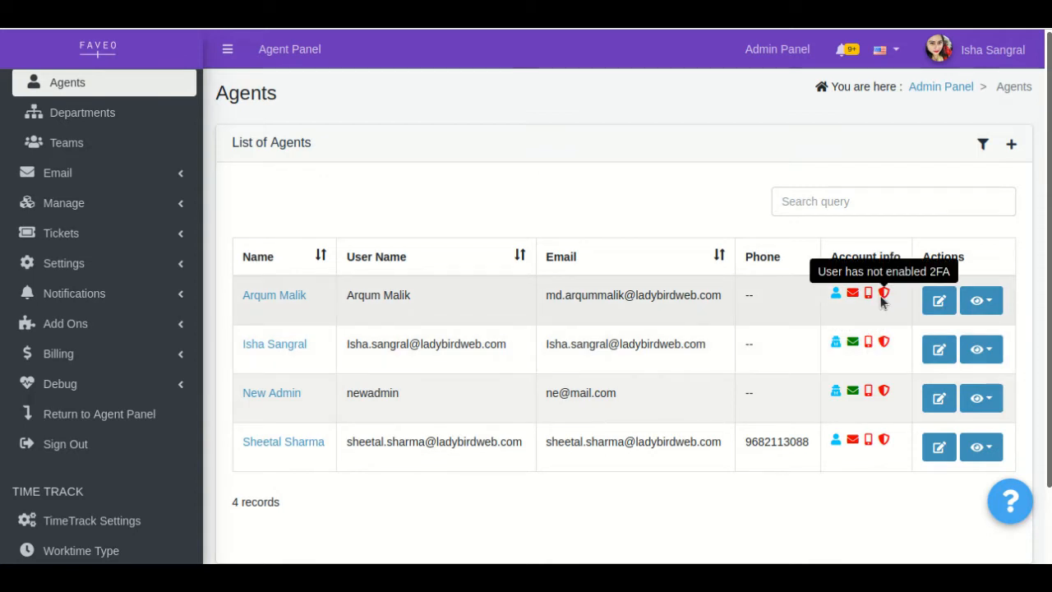
left_click(983, 146)
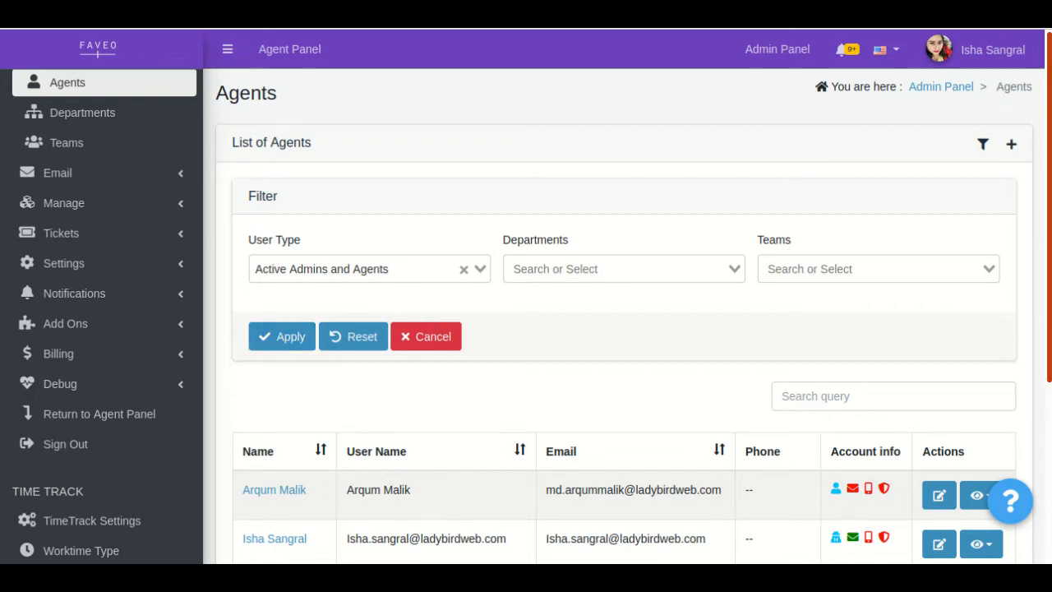
left_click_drag(1049, 247, 1049, 248)
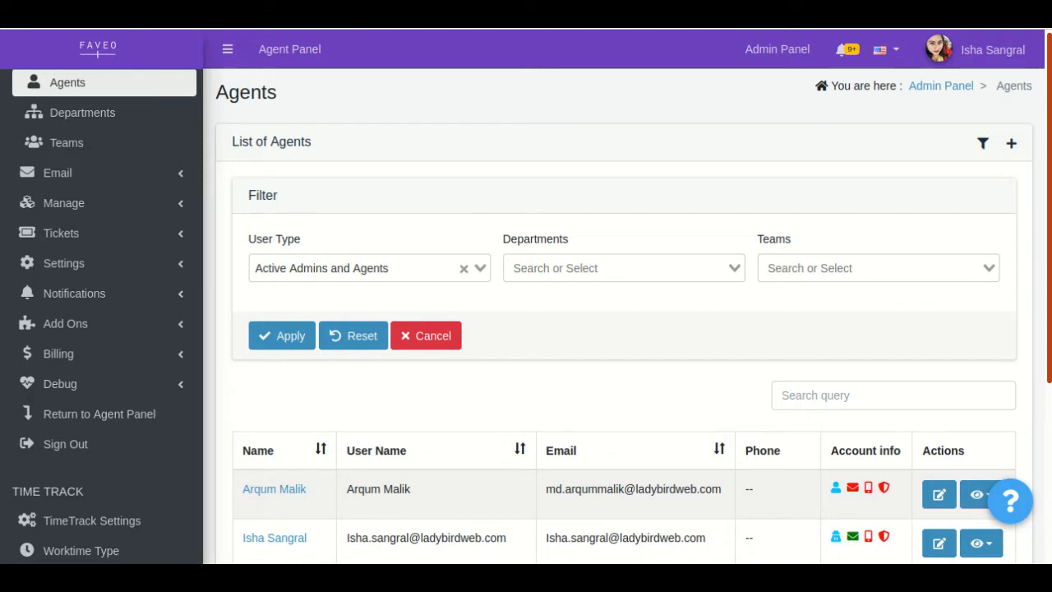
Start creating a new agent, entering the agent's email address and using the same address as the username.
left_click(1013, 146)
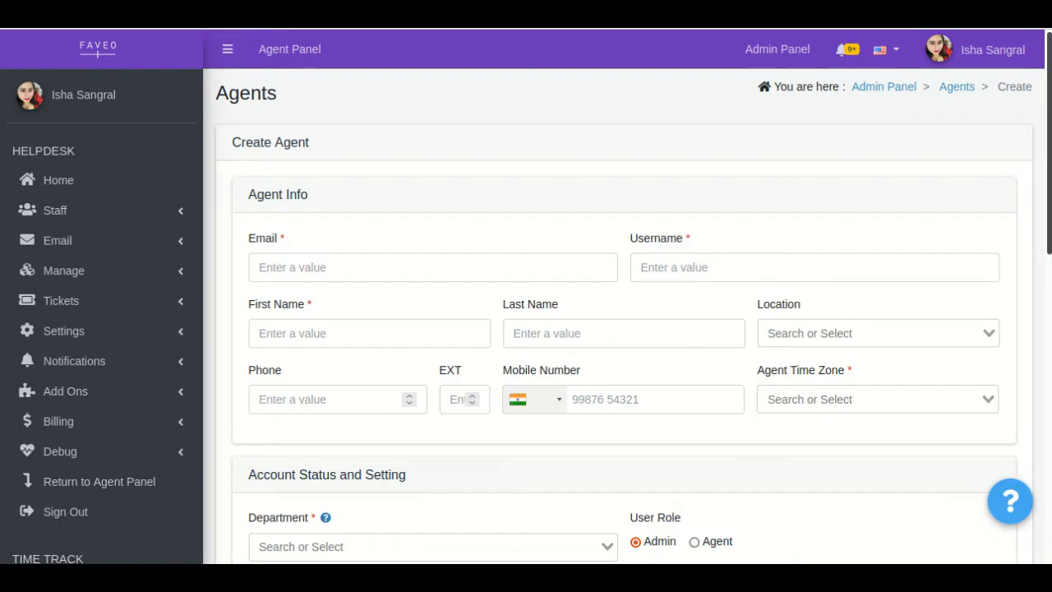
left_click_drag(1050, 128, 1051, 148)
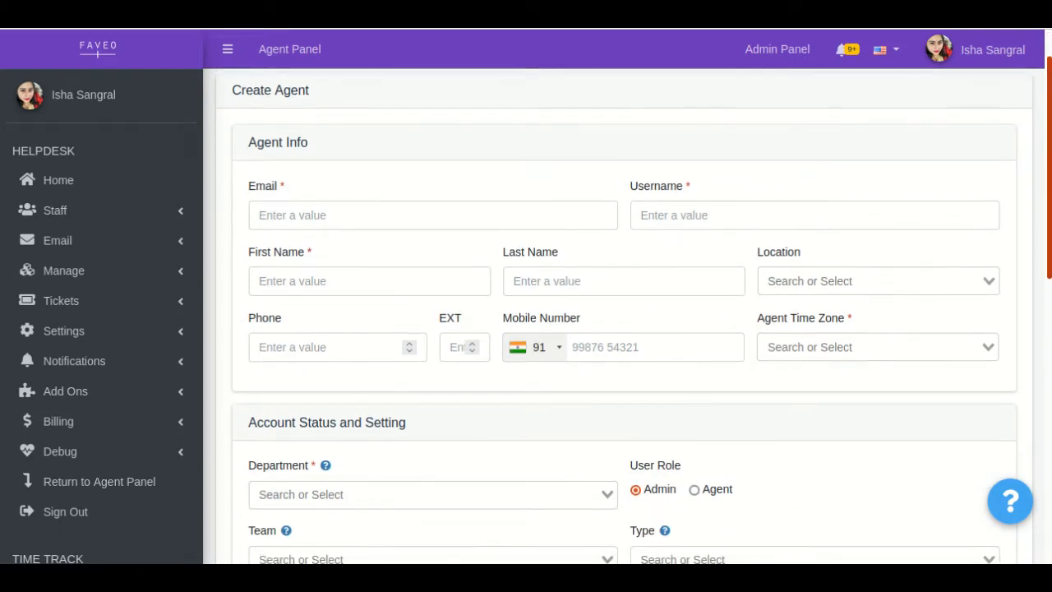
left_click(486, 218)
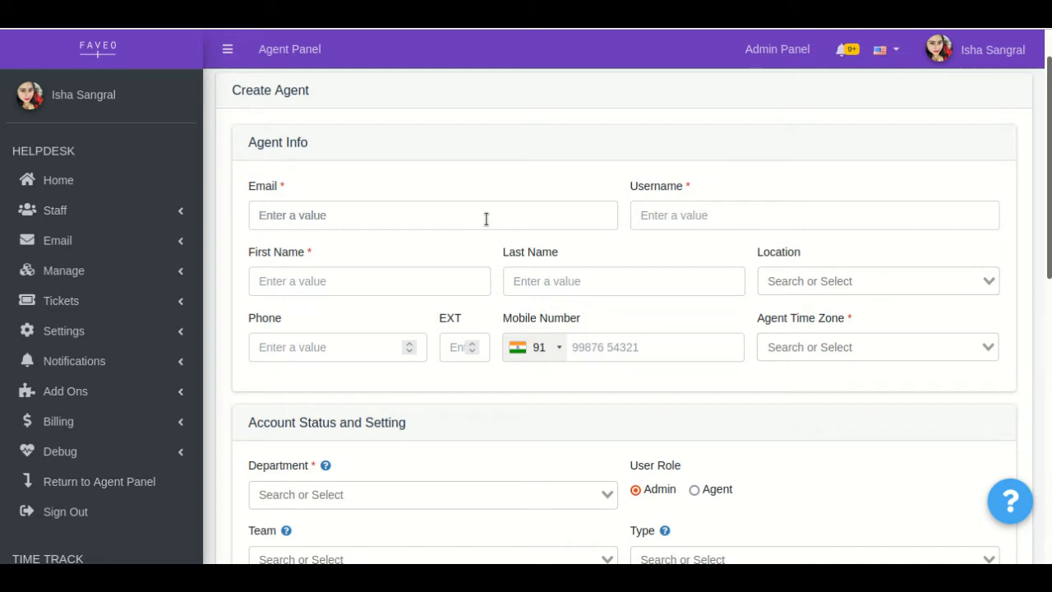
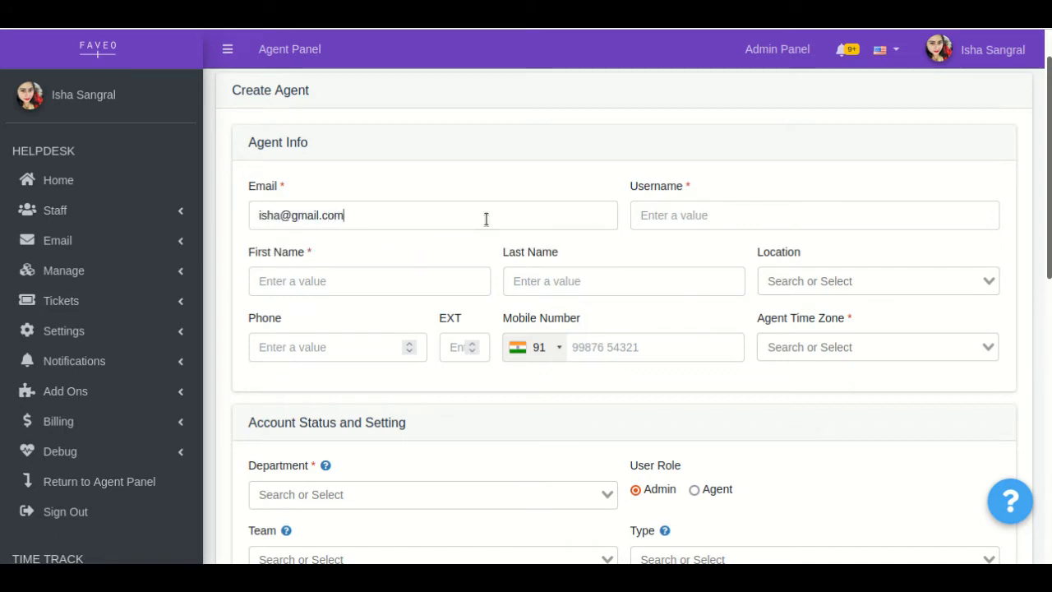
left_click(705, 214)
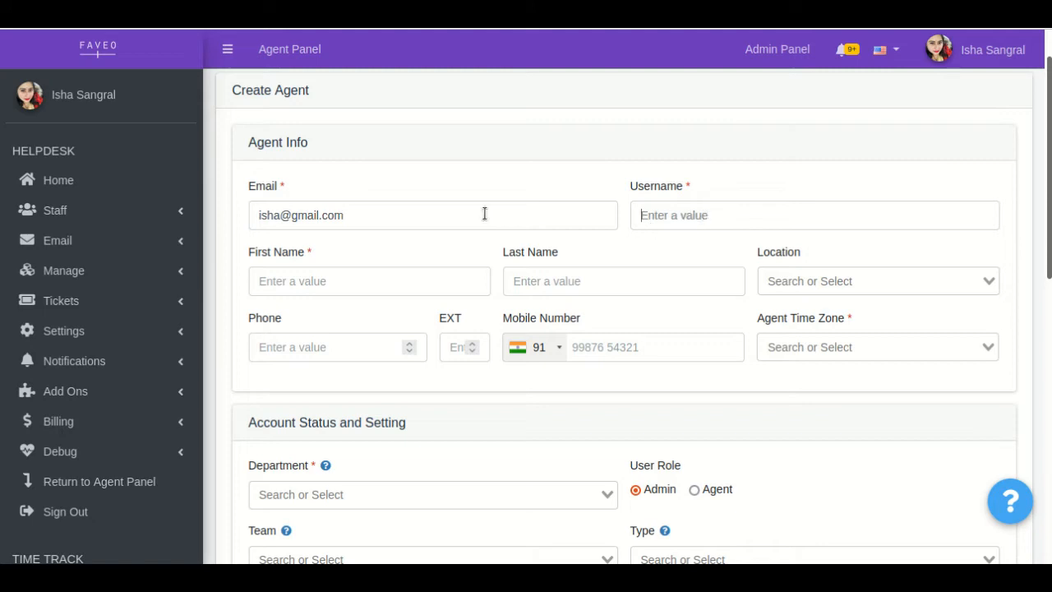
left_click_drag(366, 219, 228, 204)
key("ctrl+c")
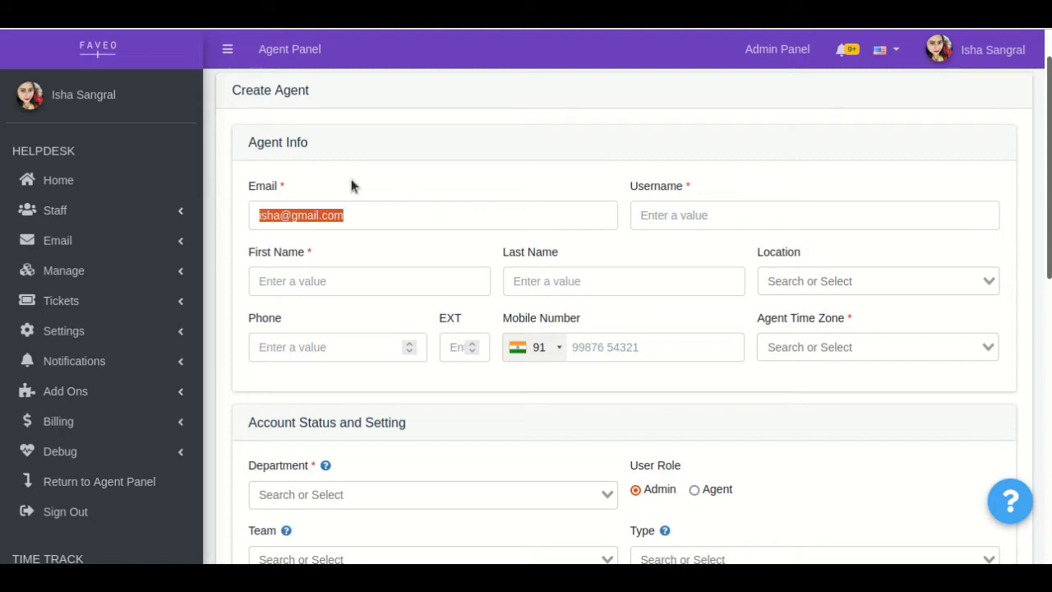
left_click(688, 215)
key("ctrl+v")
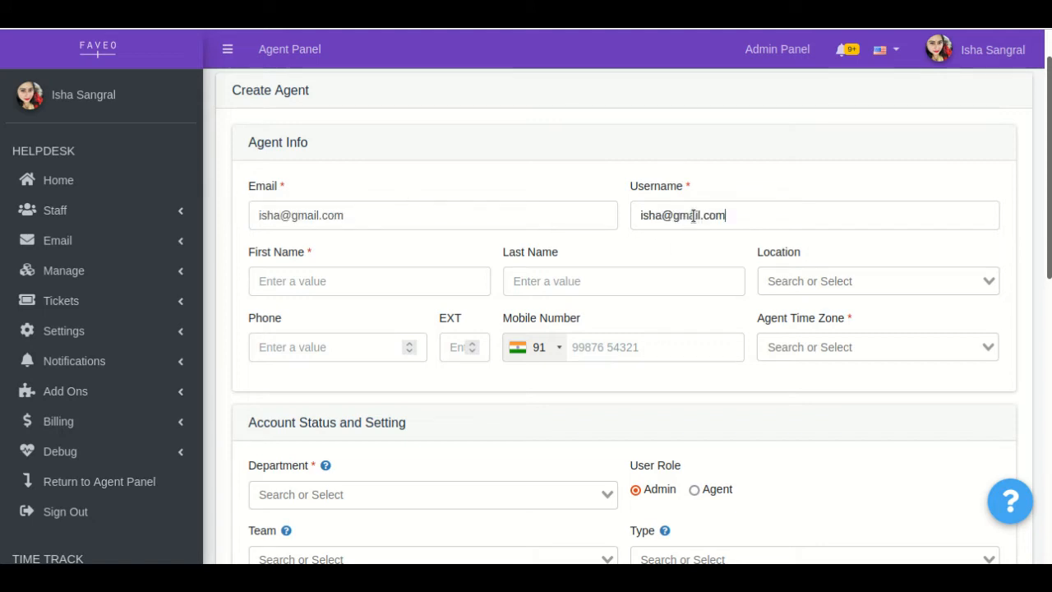
Enter the new agent's first name and last name in the Agent Info section.
left_click(405, 293)
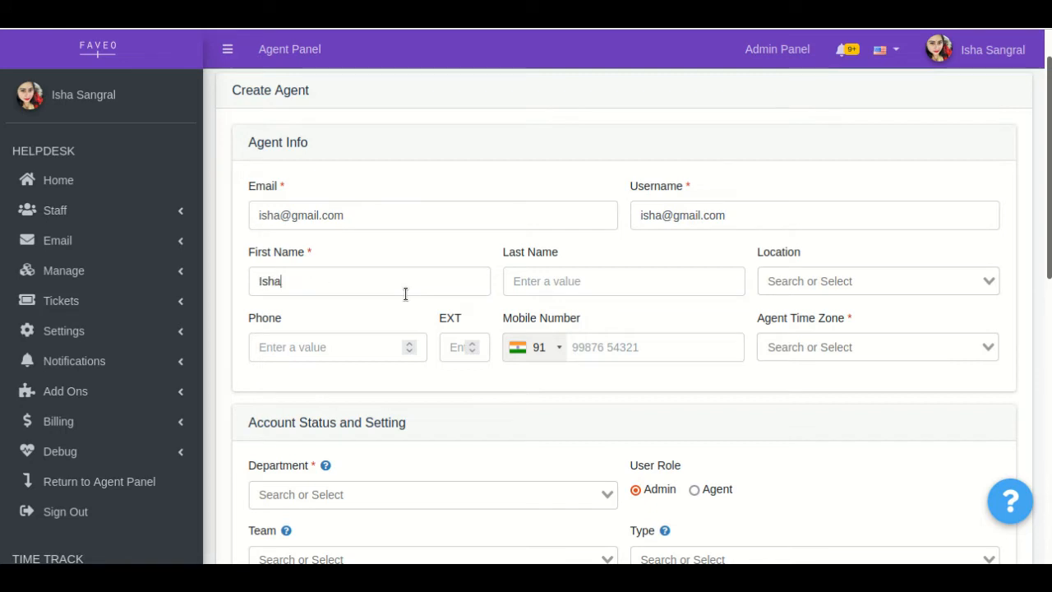
left_click(523, 274)
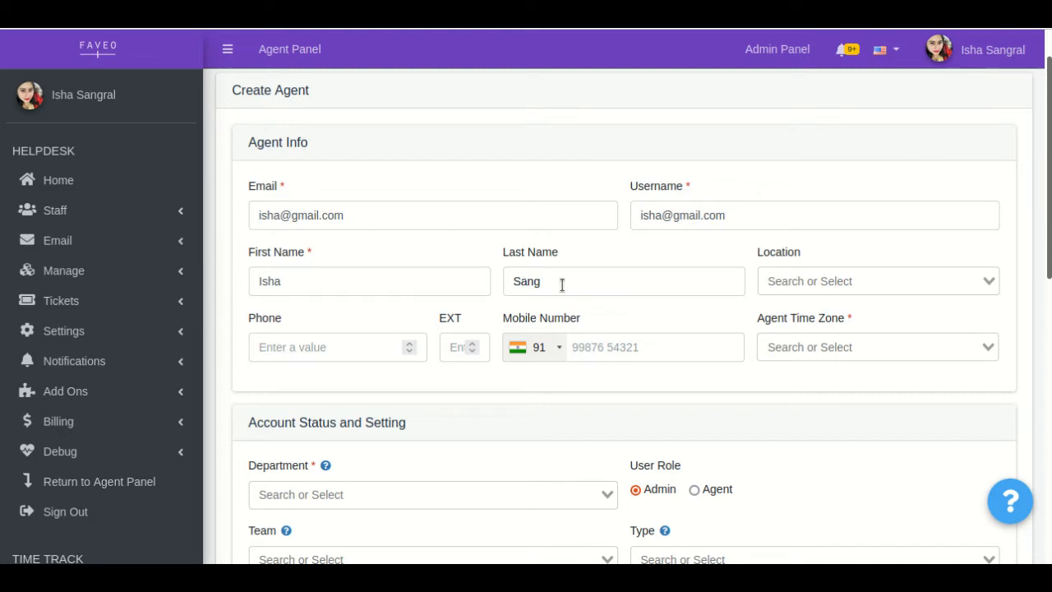
Set the agent time zone to (GMT+05:30) Asia/Kolkata.
left_click(824, 345)
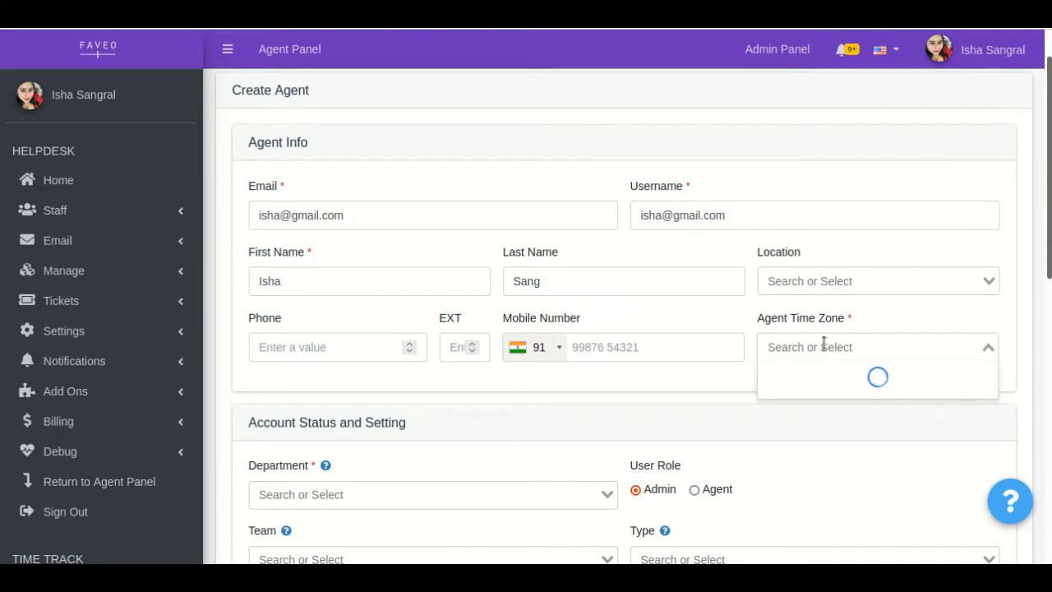
type("kol")
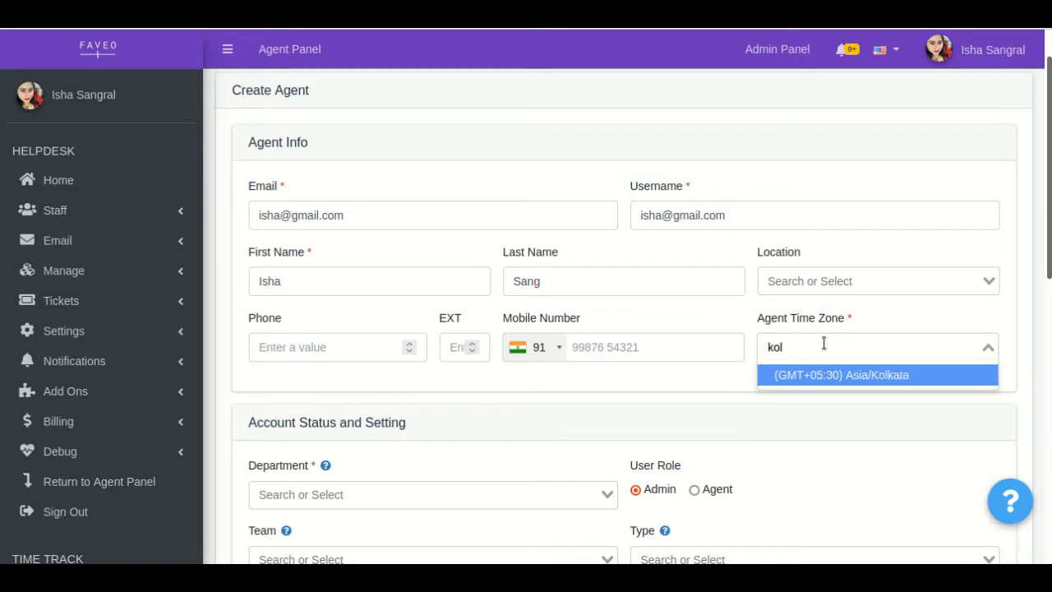
key("Return")
Assign the new agent to the Operation department under Account Status and Setting.
scroll(625, 329, "down", 2)
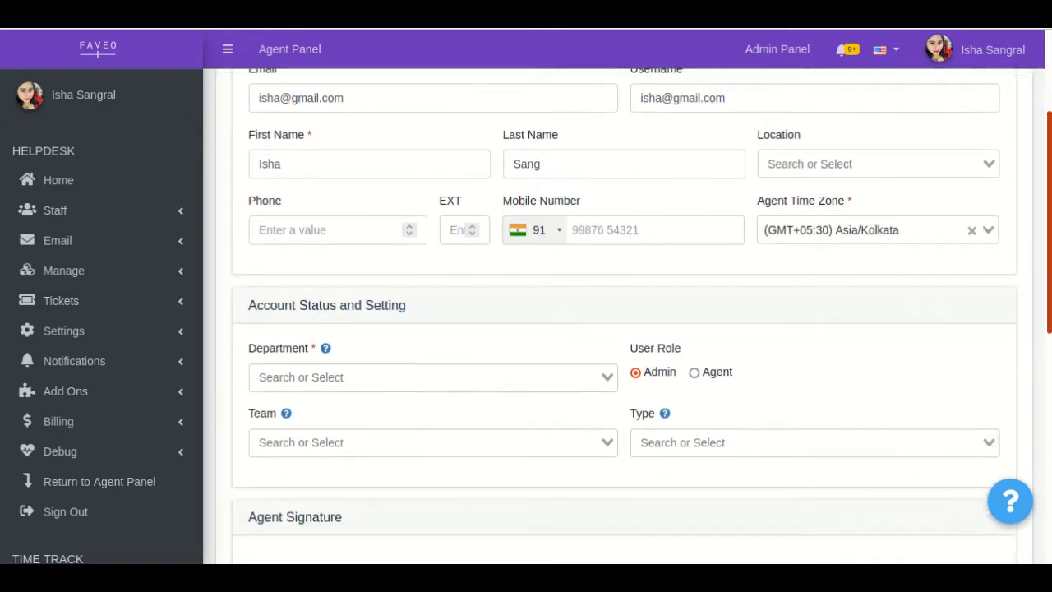
scroll(625, 329, "down", 2)
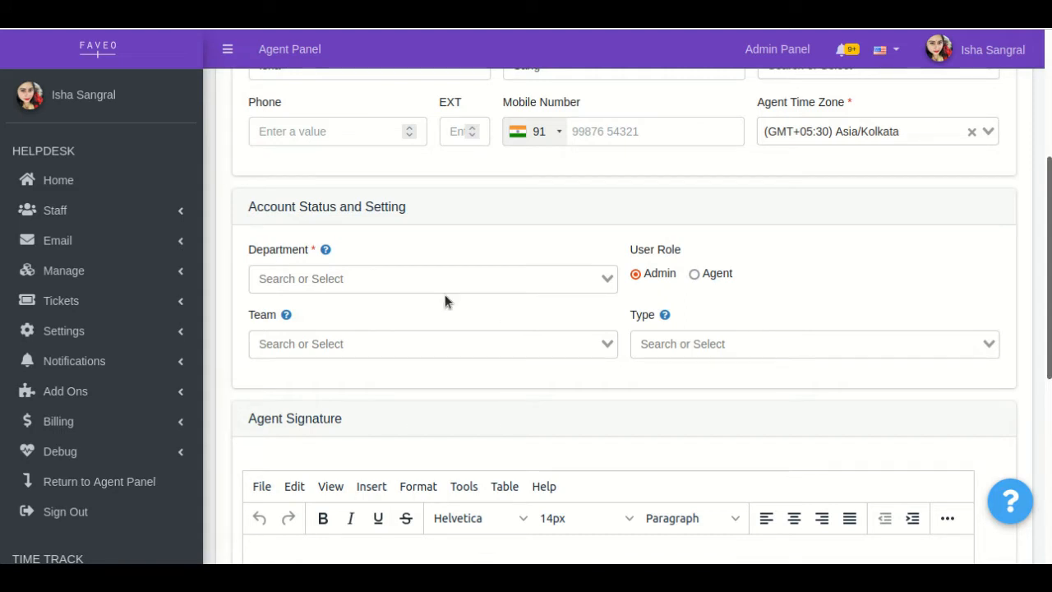
left_click(394, 278)
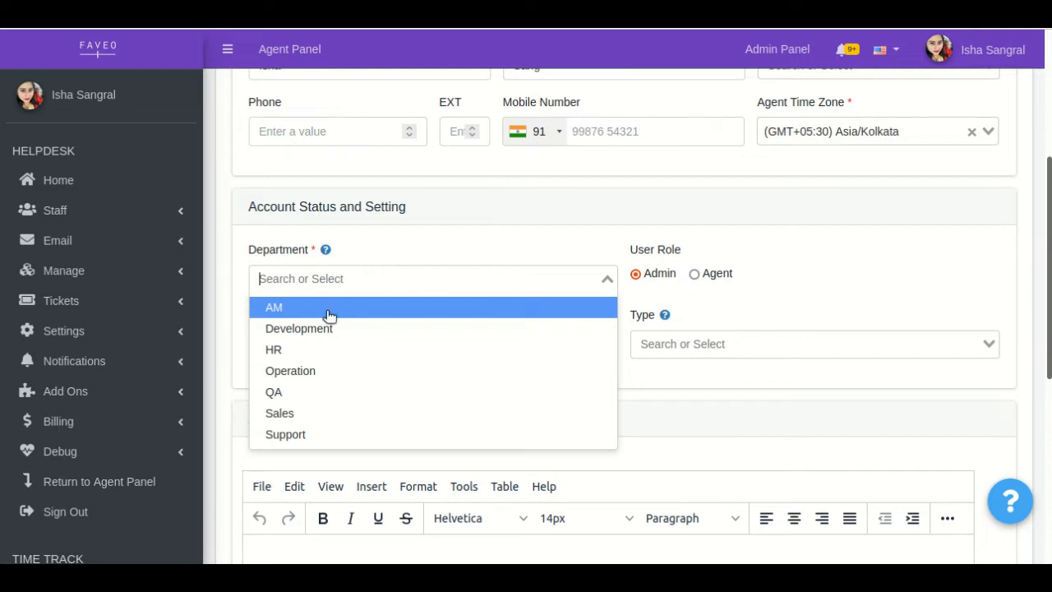
left_click(283, 372)
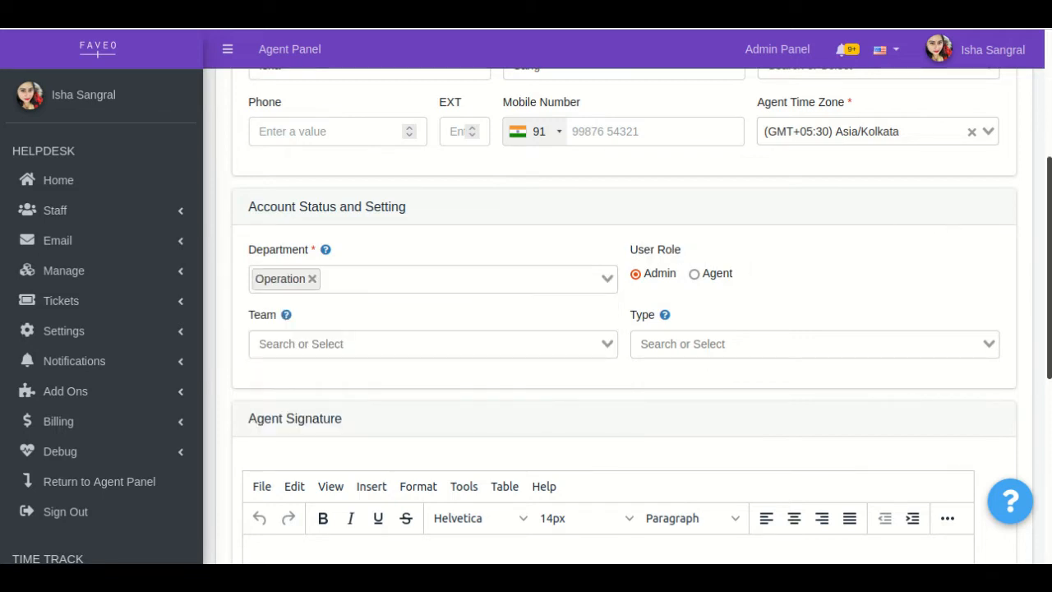
Review the rest of the Create Agent form and set the user role to Agent.
scroll(625, 313, "down", 1)
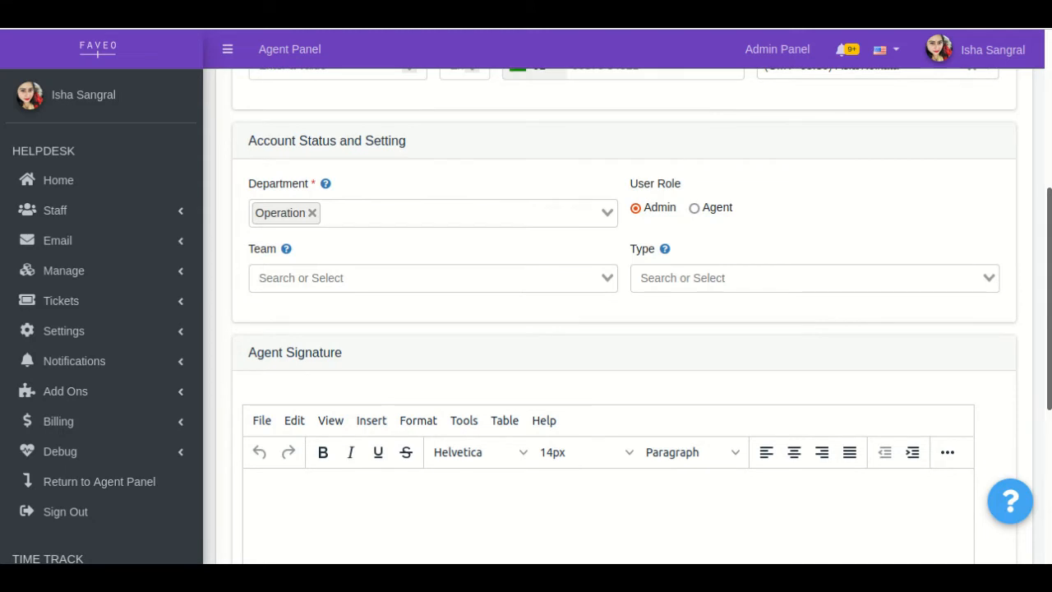
scroll(625, 313, "down", 1)
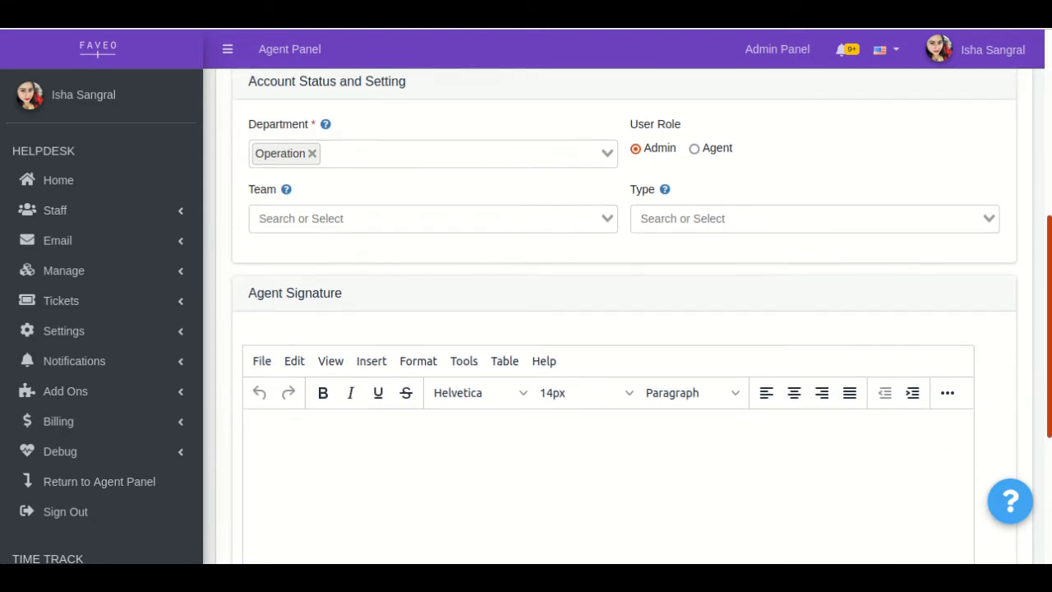
scroll(624, 312, "down", 4)
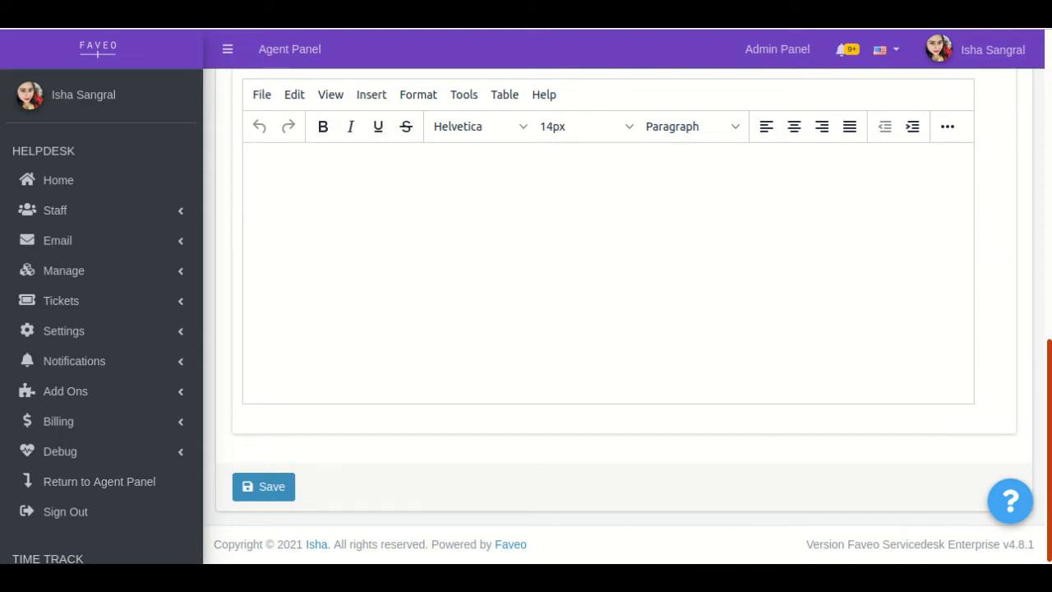
scroll(624, 312, "up", 10)
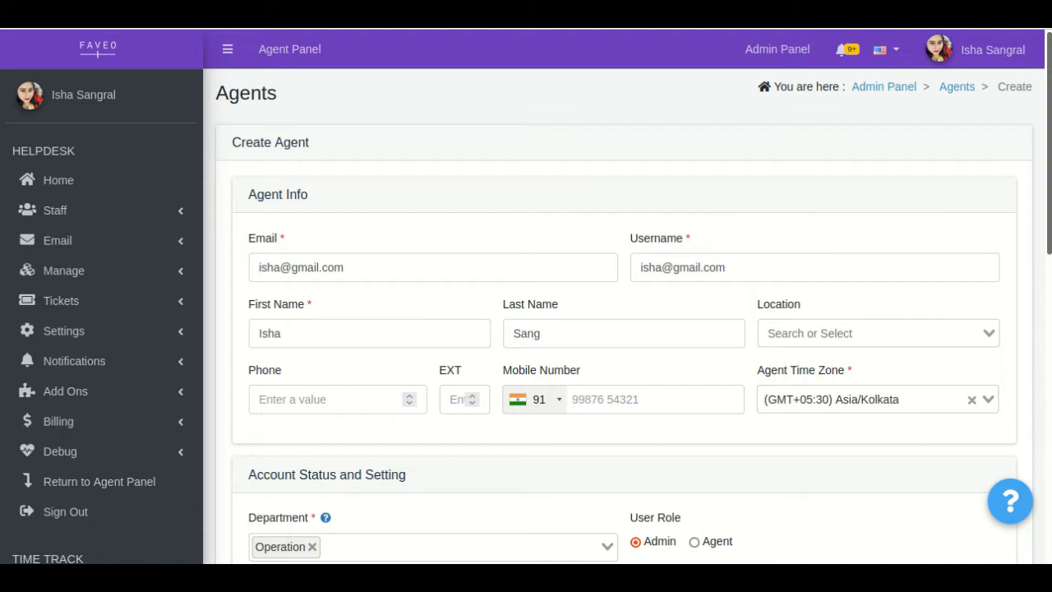
scroll(852, 214, "down", 4)
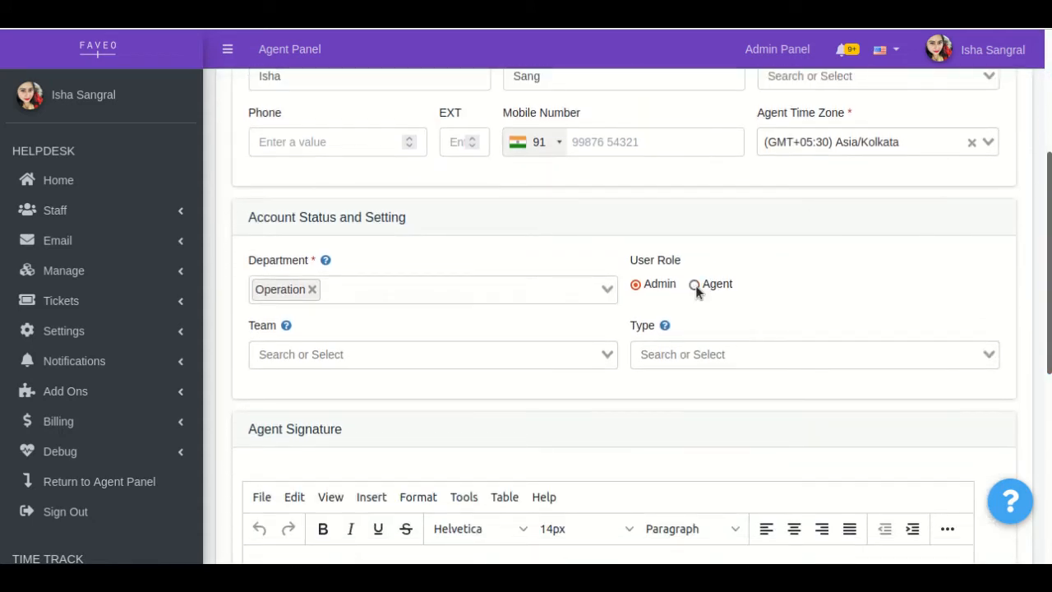
left_click(694, 286)
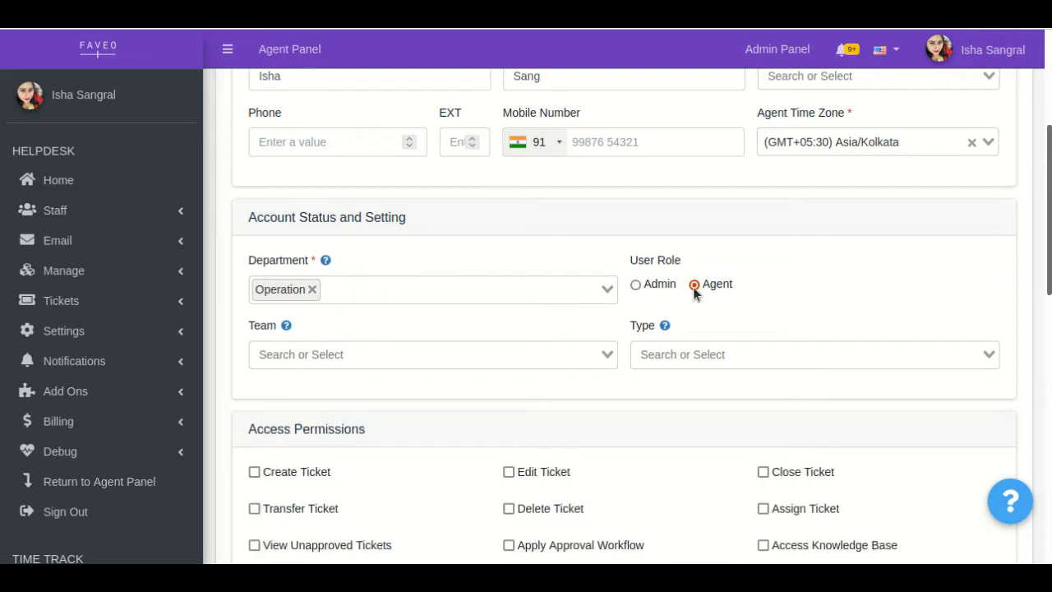
Grant the agent the Create Ticket, Edit Ticket, Close Ticket and Transfer Ticket access permissions.
scroll(625, 315, "down", 5)
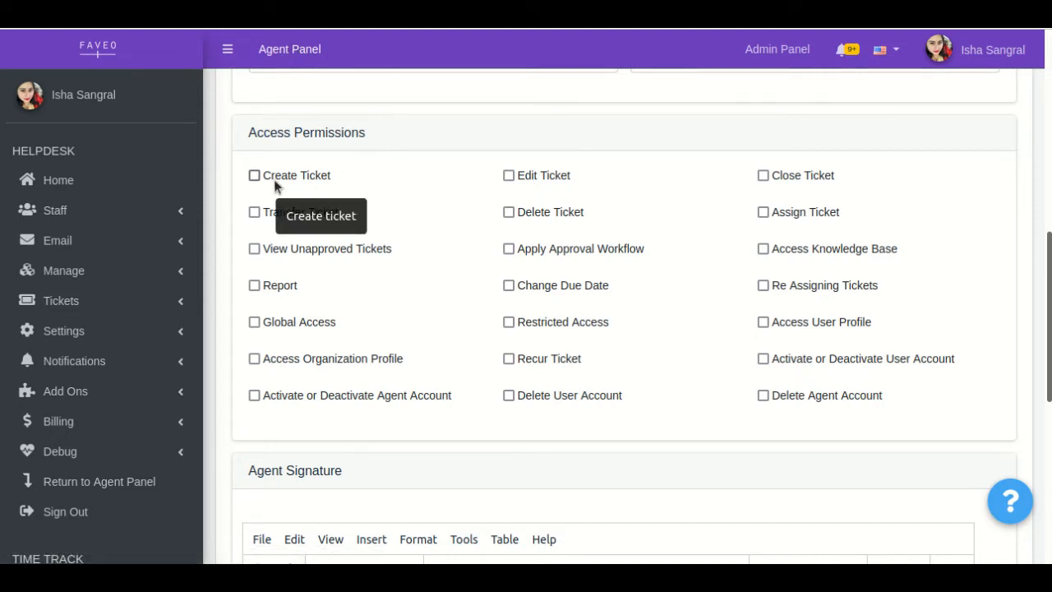
left_click_drag(273, 179, 287, 188)
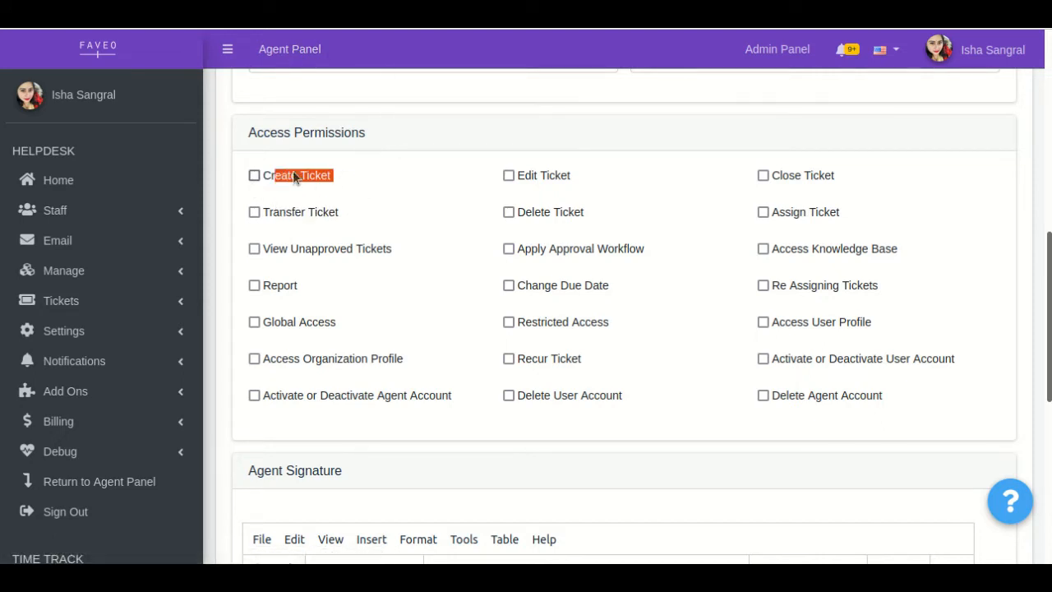
left_click(343, 173)
left_click(254, 181)
left_click(254, 212)
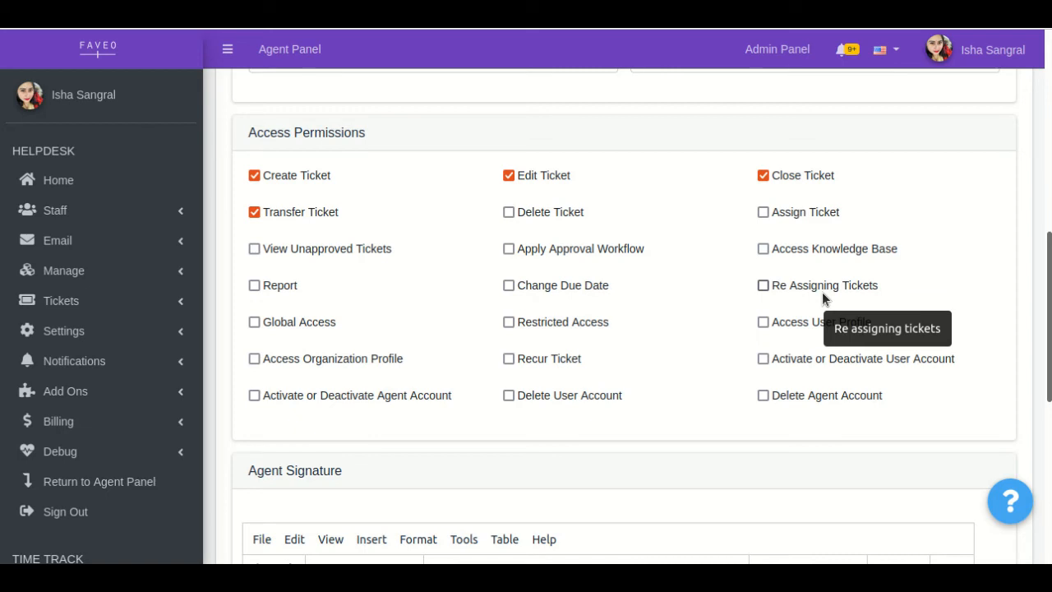
Try the Global Access permission, clear it again, and grant the agent Restricted Access instead.
left_click(254, 323)
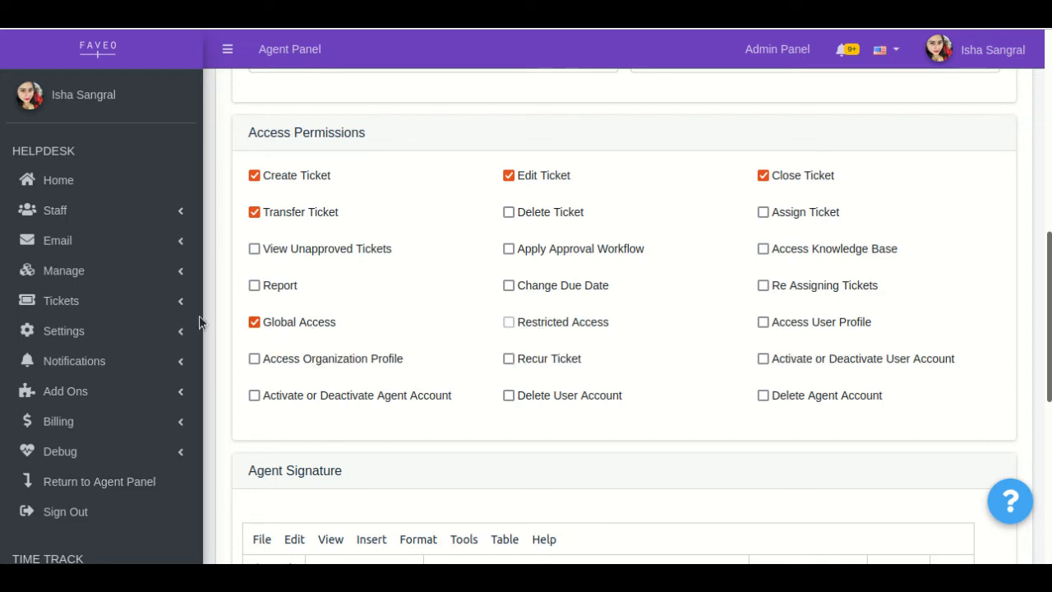
left_click(254, 323)
left_click(508, 322)
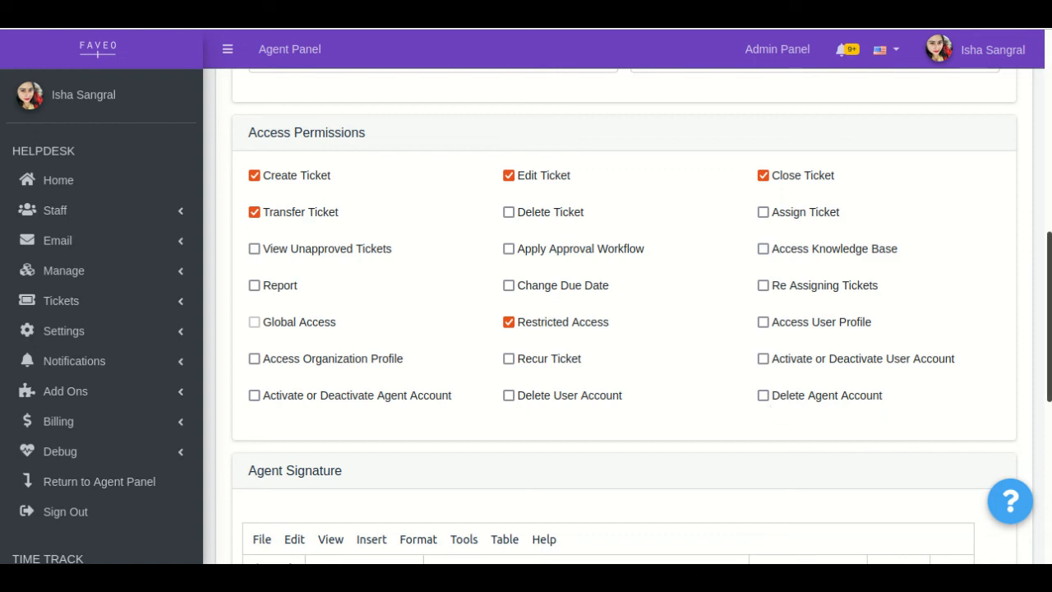
Leave the Agent Signature blank and save the new agent.
left_click_drag(1050, 317, 1050, 317)
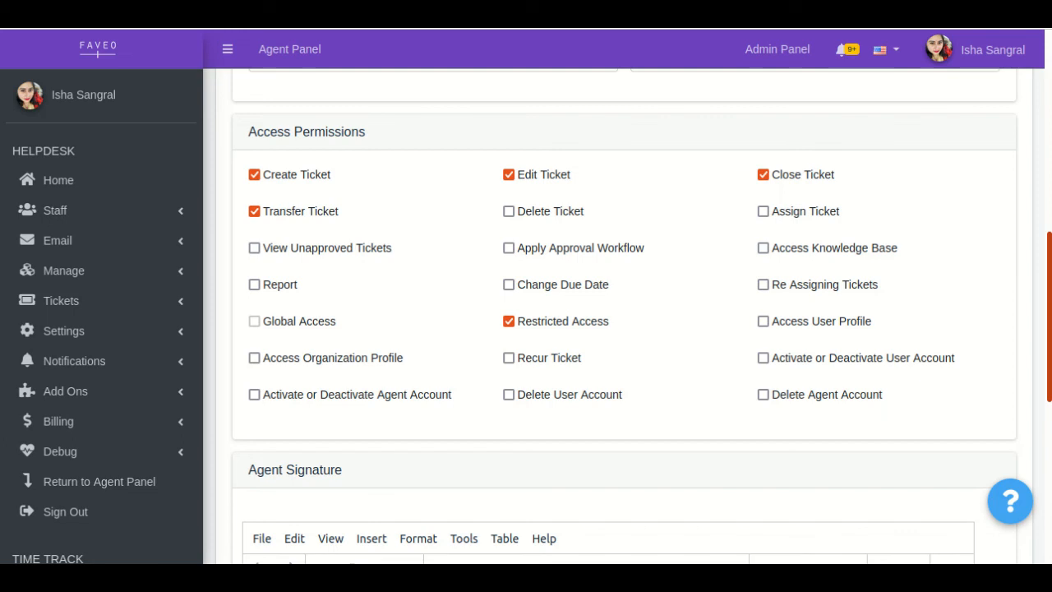
left_click_drag(1050, 317, 1050, 448)
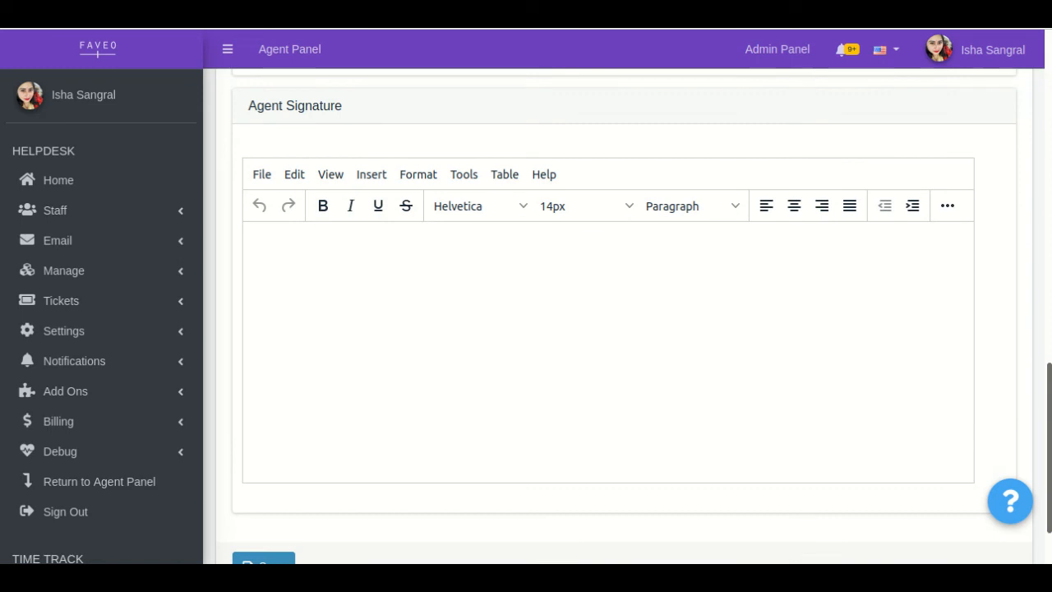
left_click(761, 356)
left_click_drag(1050, 428, 1050, 460)
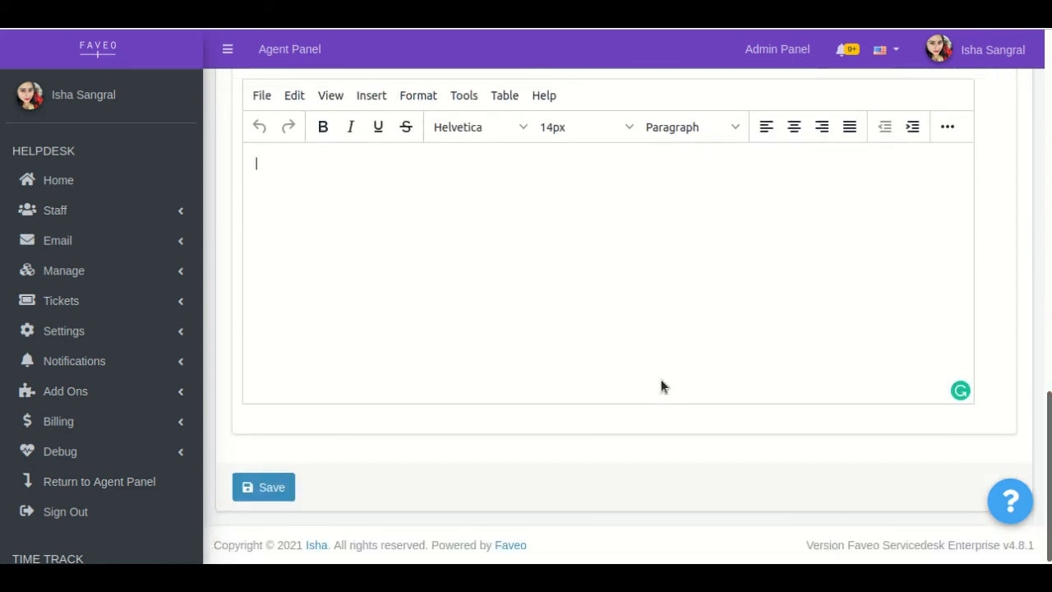
left_click(272, 487)
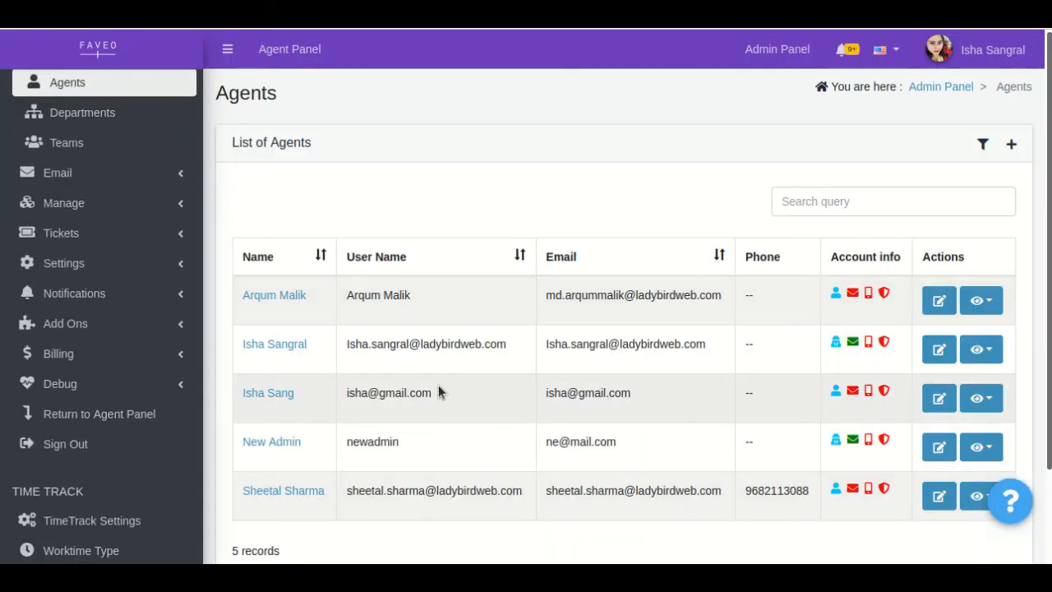
Open the newly created agent for editing from the agents list, review the form and update the record without changes.
left_click_drag(438, 393, 240, 393)
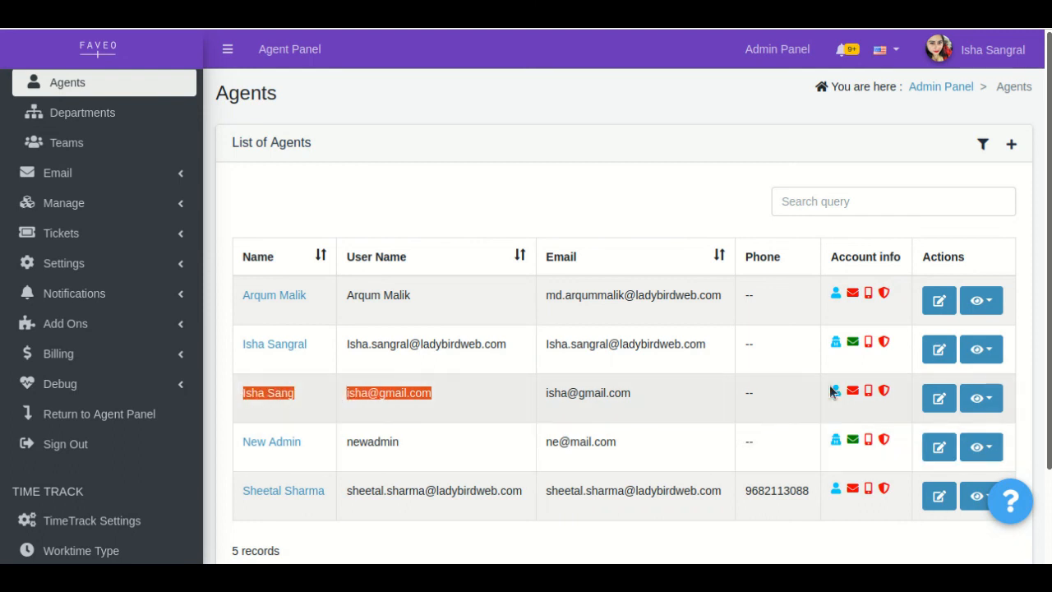
left_click(939, 399)
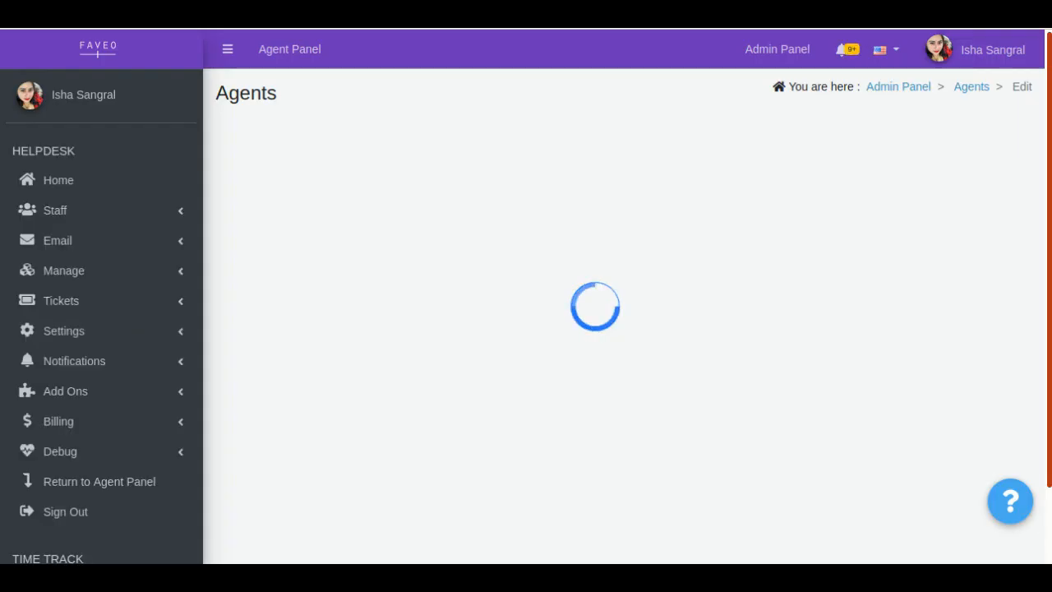
scroll(625, 329, "down", 10)
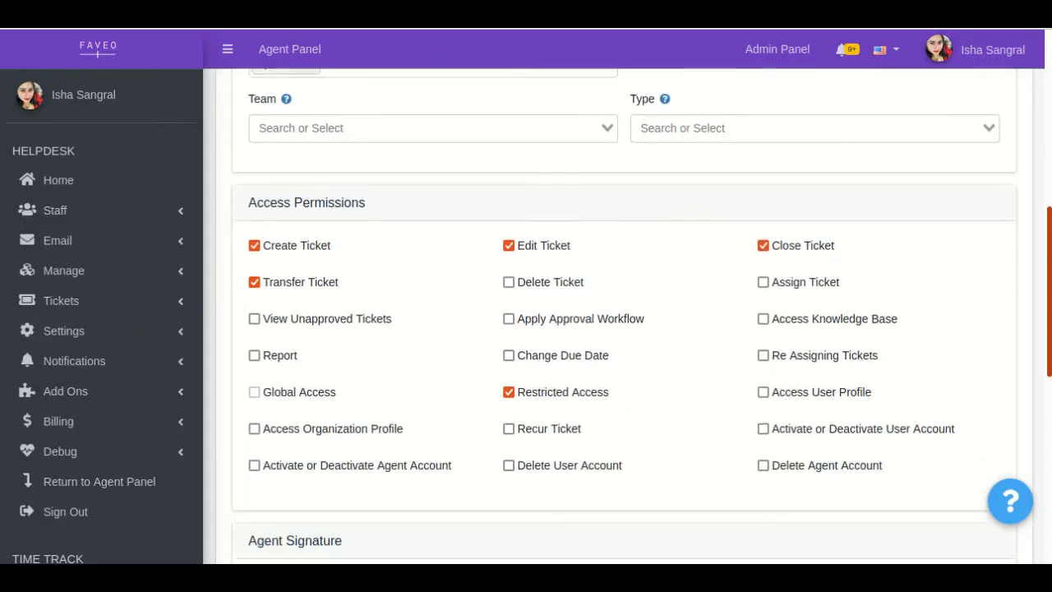
scroll(624, 329, "down", 3)
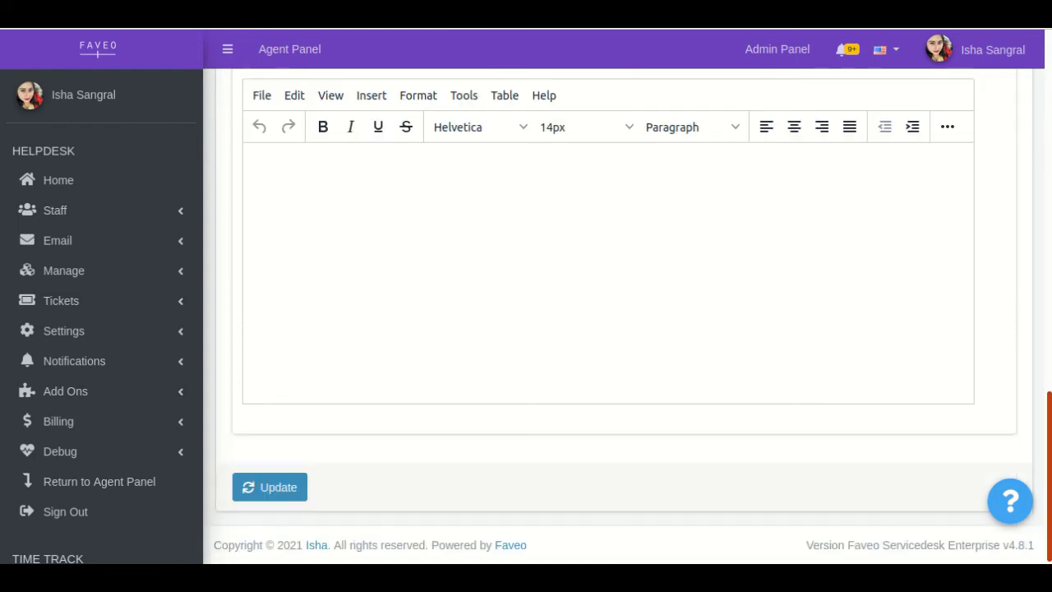
left_click(284, 488)
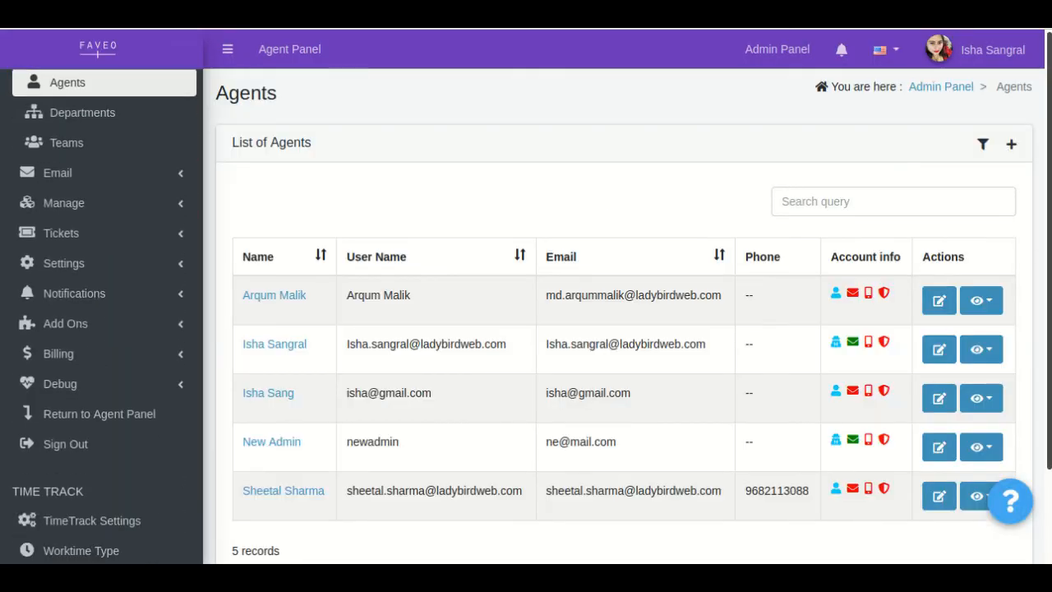
View the new agent's profile as an agent and examine the account details, including role, time zone and department.
left_click(987, 397)
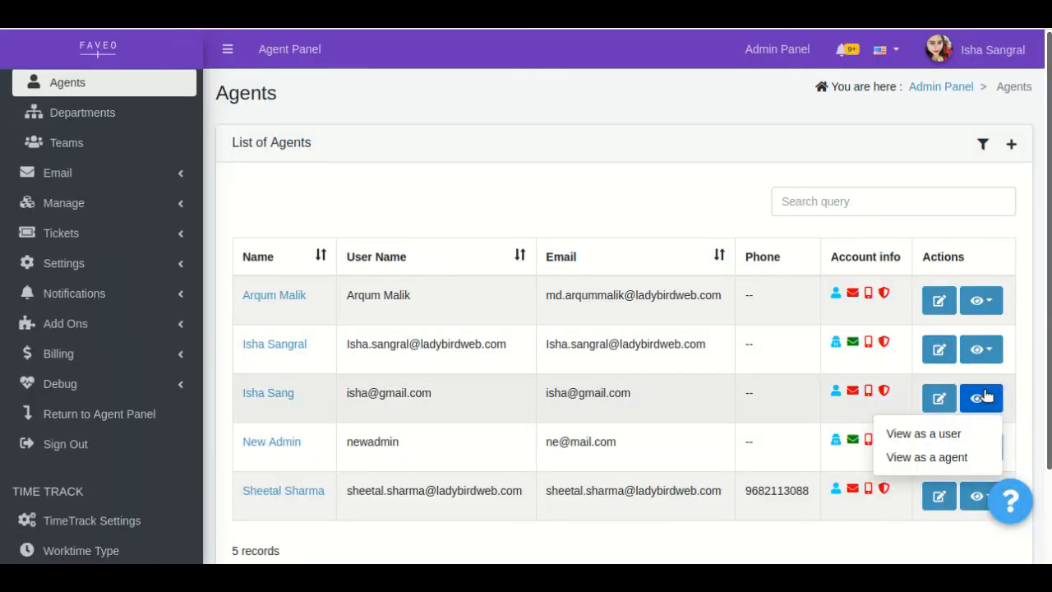
left_click(929, 462)
left_click(927, 458)
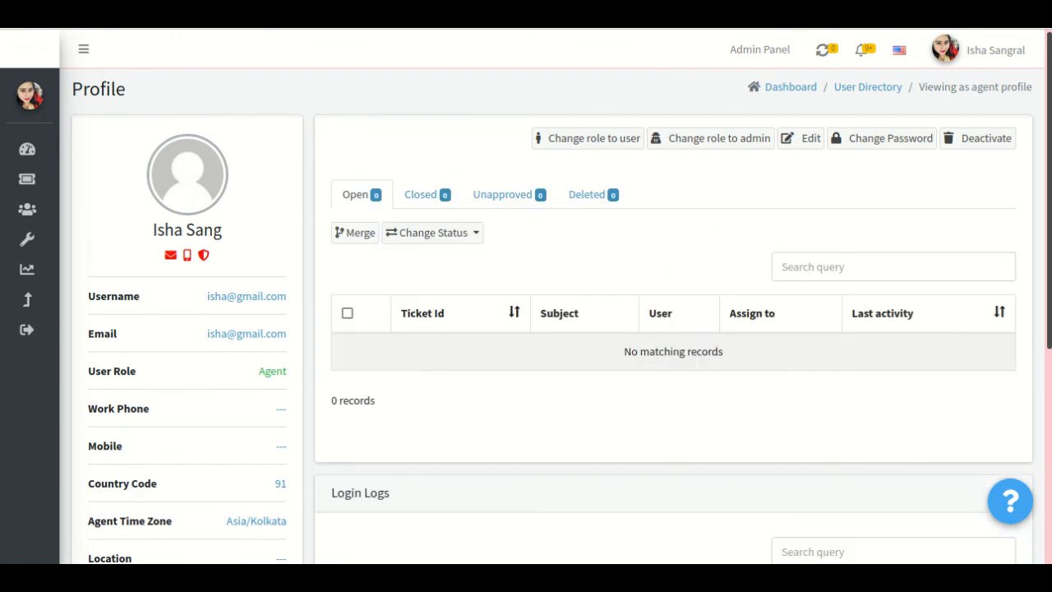
scroll(559, 296, "down", 1)
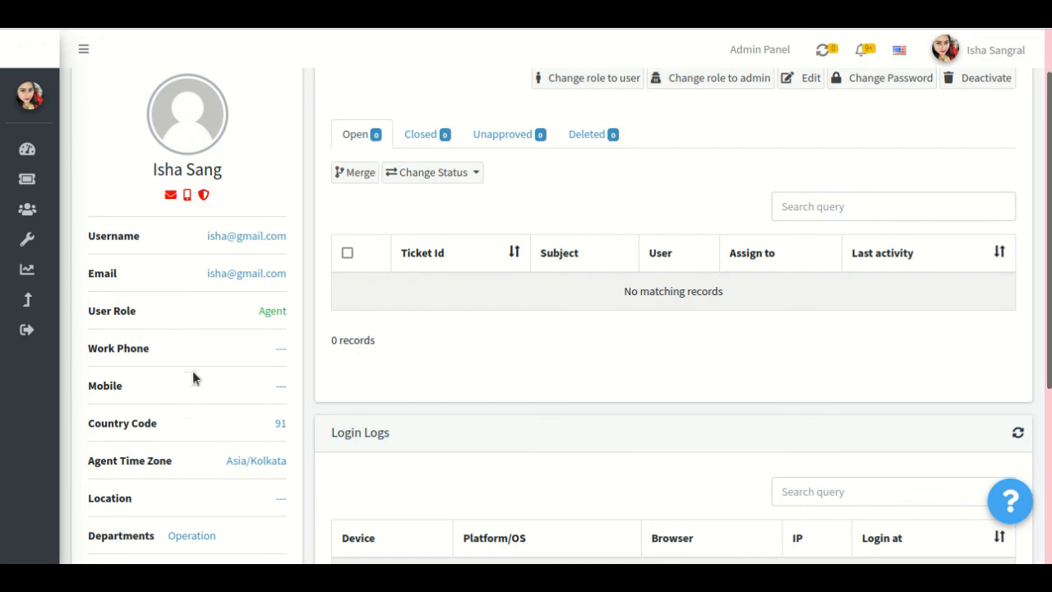
scroll(242, 423, "down", 3)
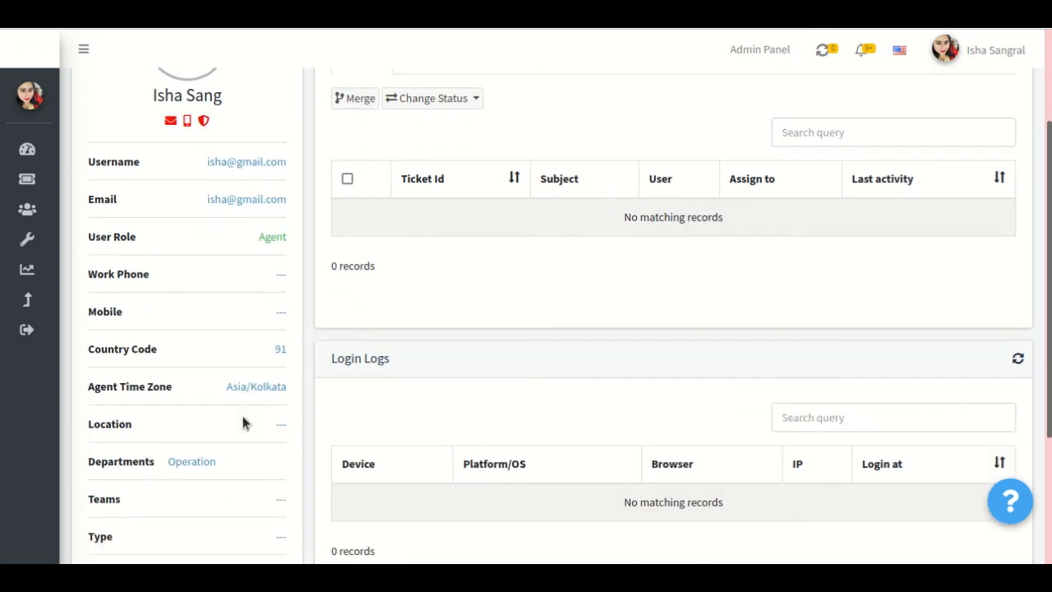
scroll(242, 424, "up", 4)
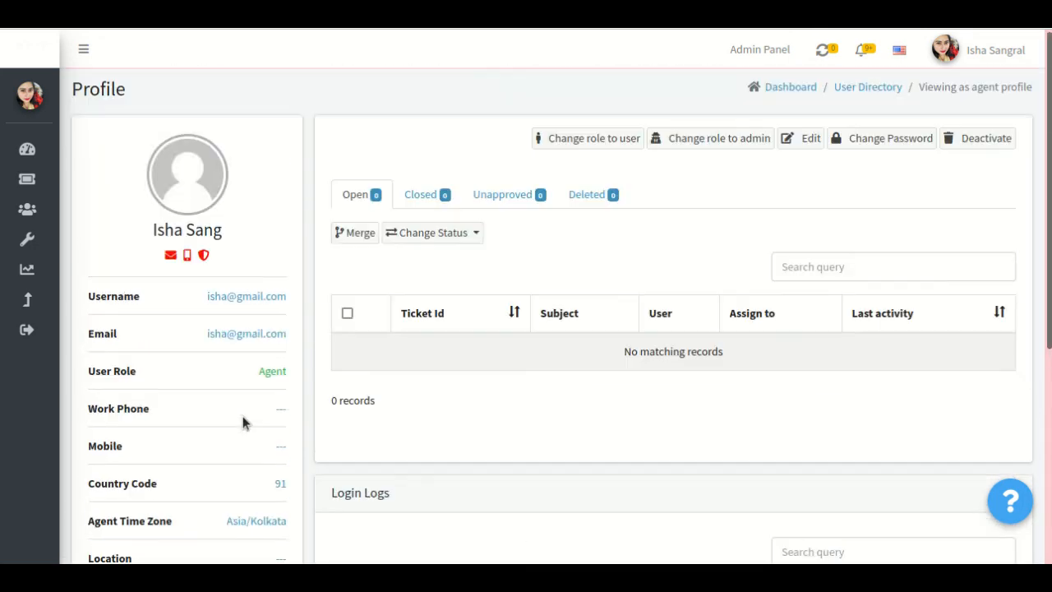